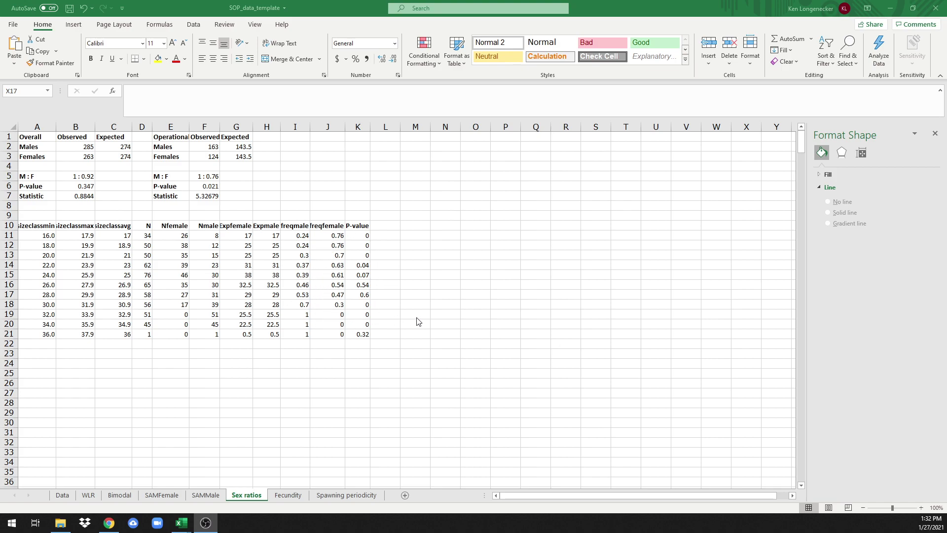
Select the sizeclassavg range C10:C21 together with the freqfemale range J10:J21.
key(alt+Tab)
click(116, 227)
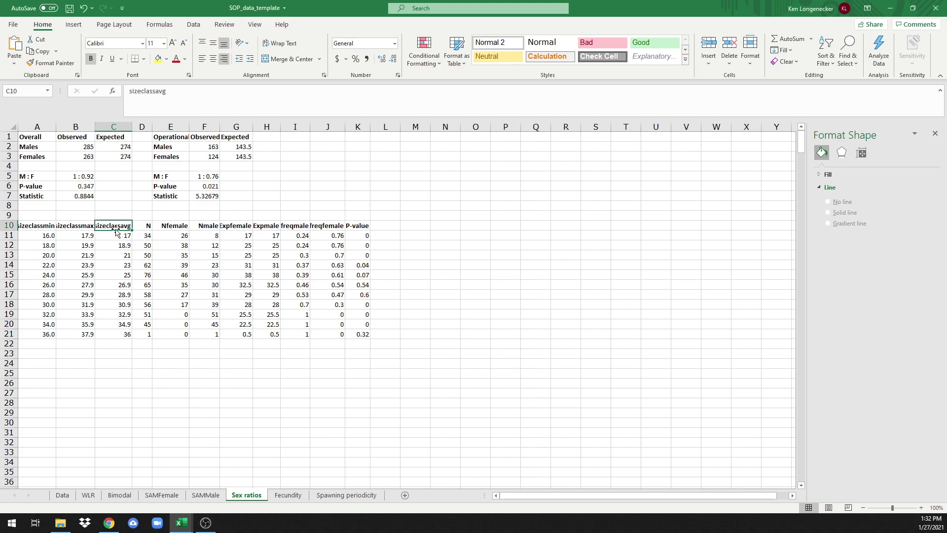
shift+click(116, 332)
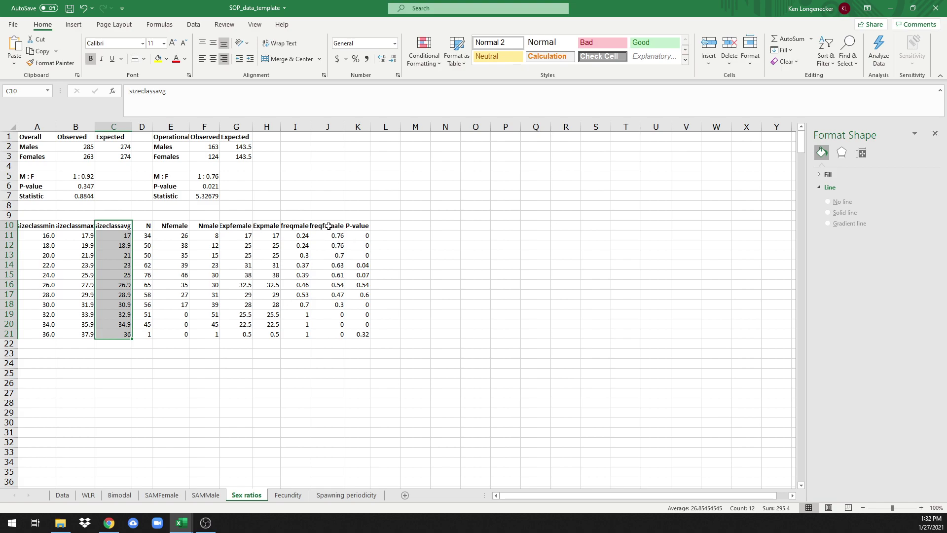
drag(328, 226, 335, 332)
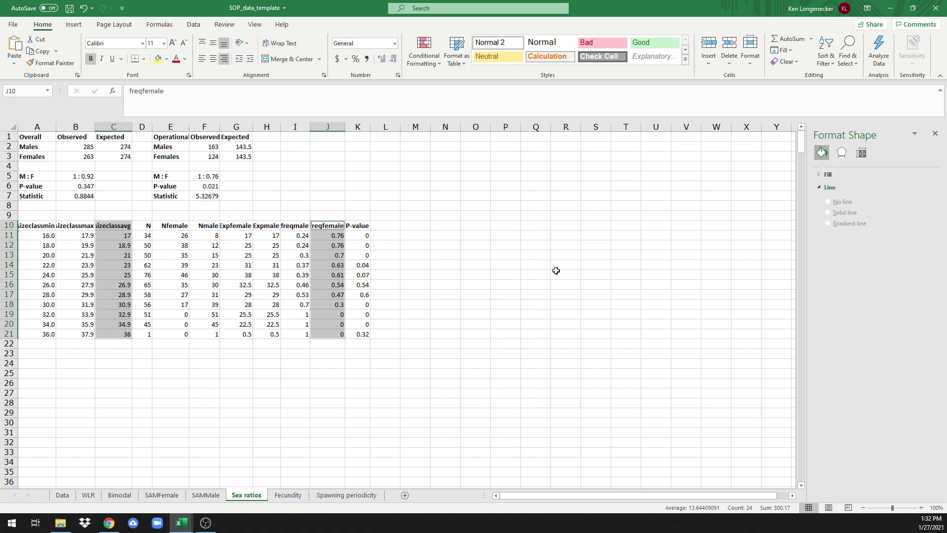
Insert a plain scatter chart of the selected data and move it beside the table.
click(73, 24)
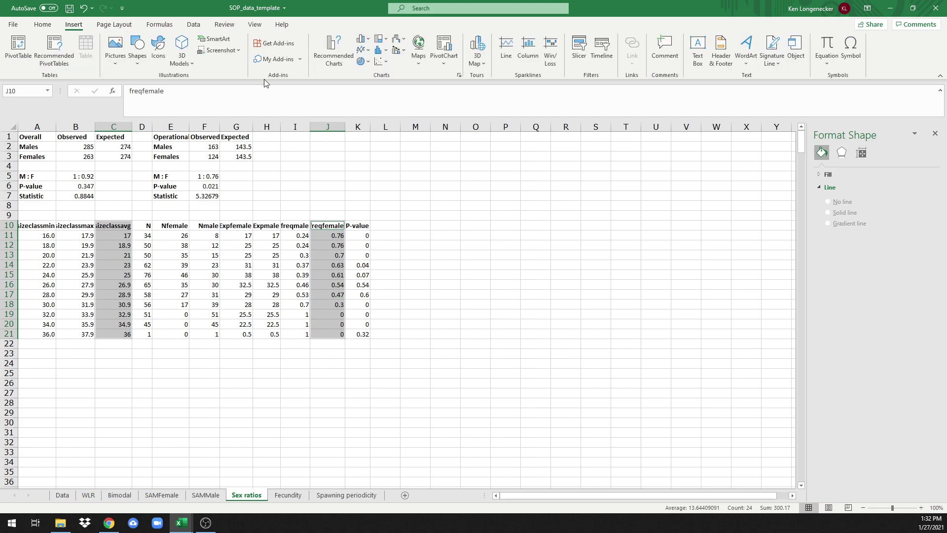
click(384, 61)
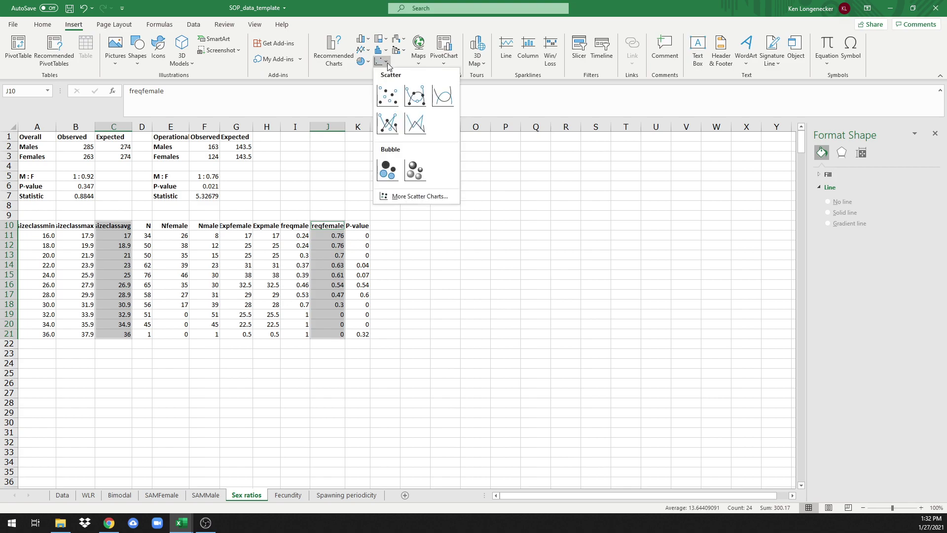
click(388, 92)
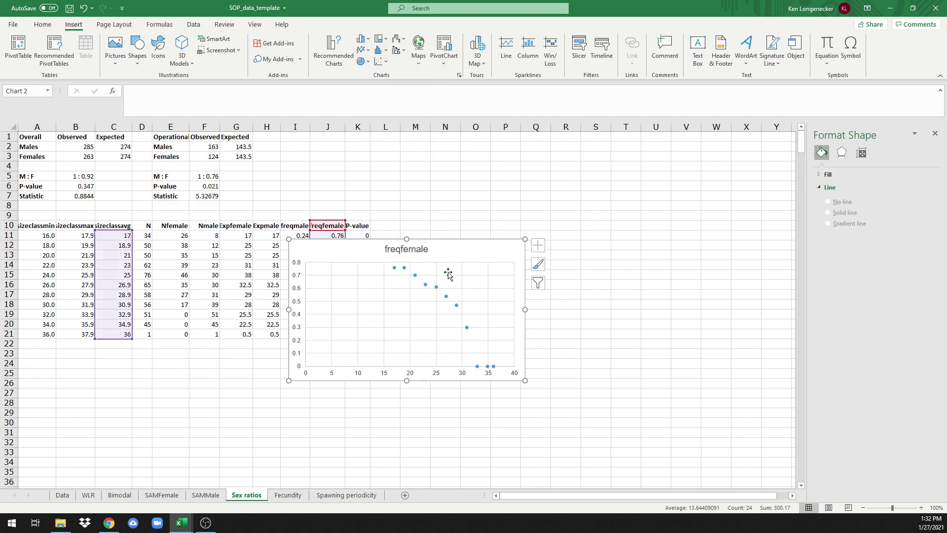
drag(448, 273, 575, 156)
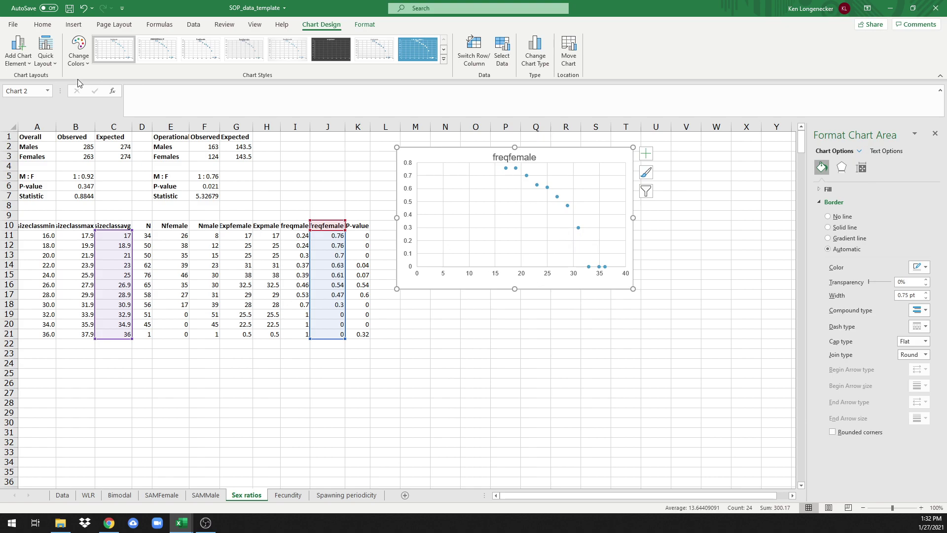
Add primary horizontal and primary vertical axis titles to the scatter chart.
click(22, 57)
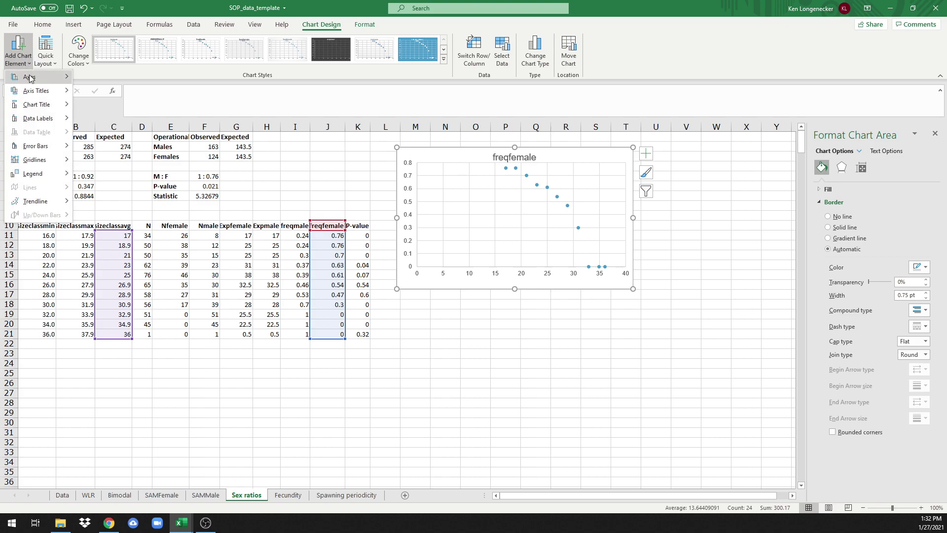
mouse_move(39, 91)
click(95, 105)
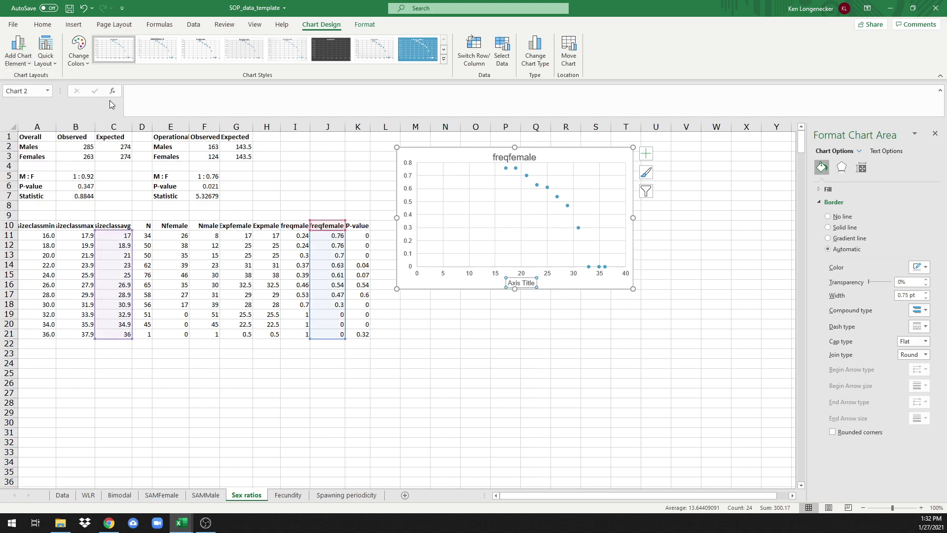
click(22, 56)
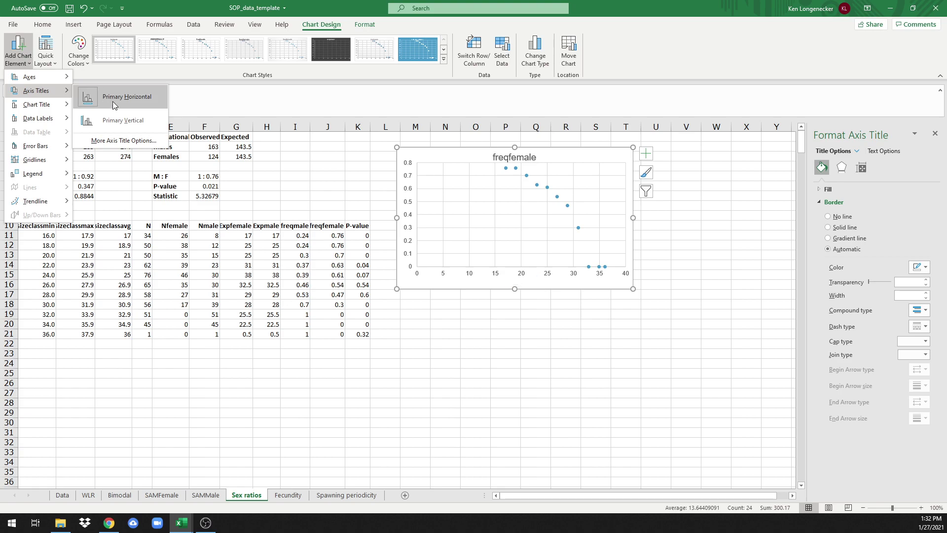
click(118, 124)
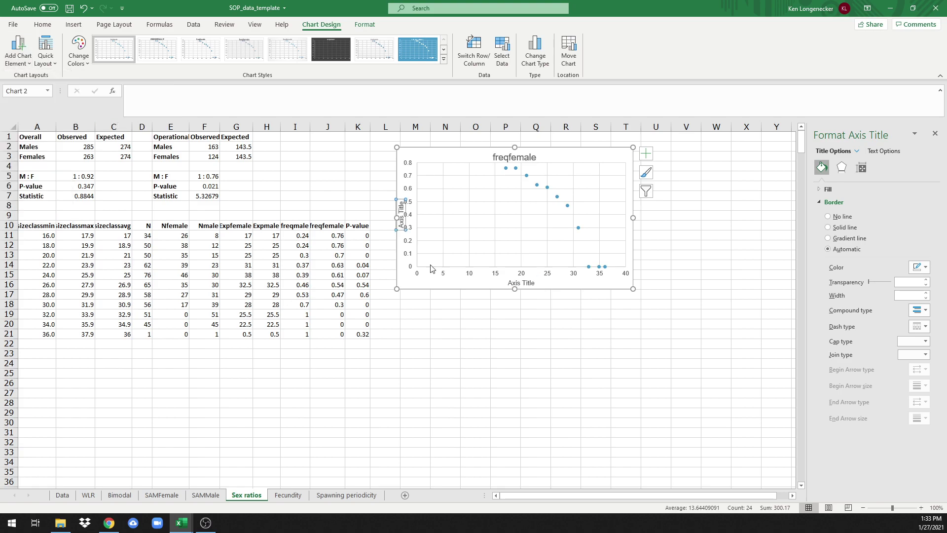
Title the axes 'Lenght [cm]' (horizontal) and 'Proportion females' (vertical).
click(521, 284)
drag(535, 282, 512, 286)
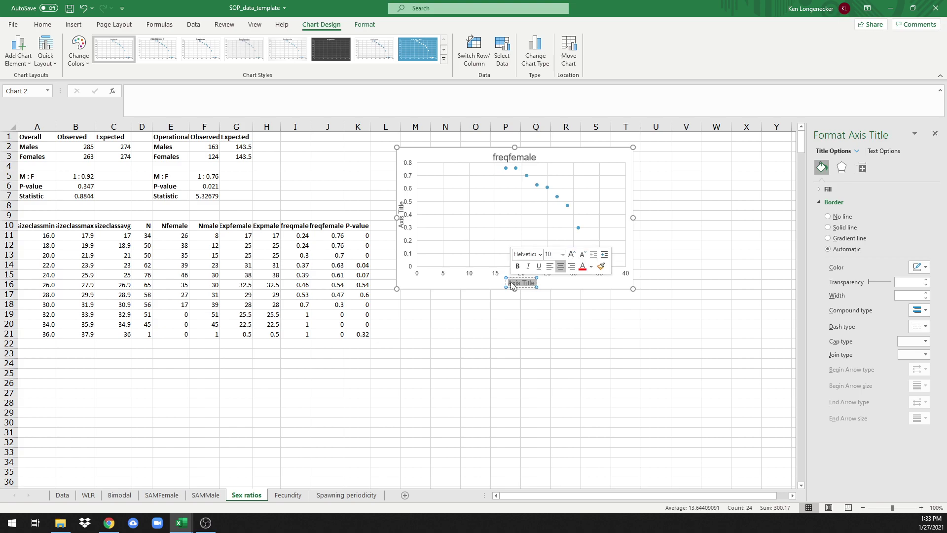
text(Lenght)
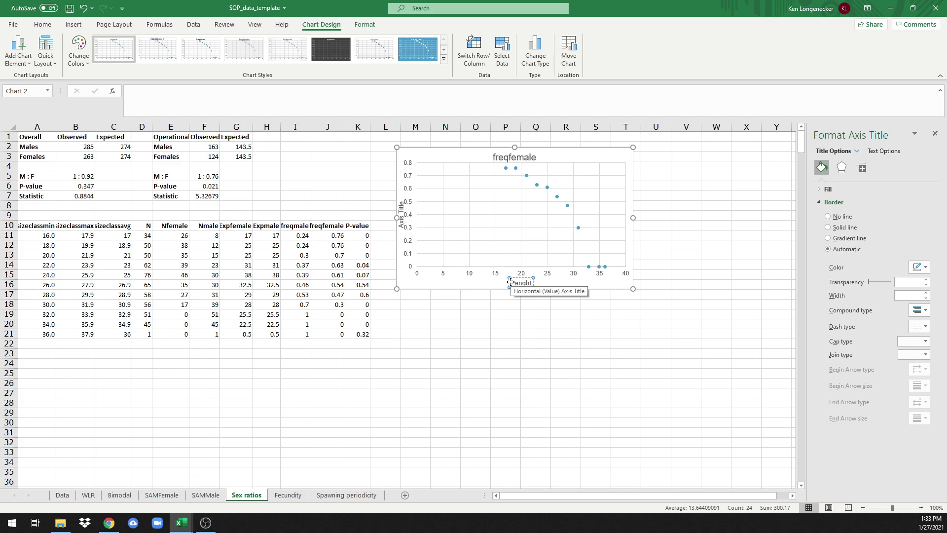
text( [cm])
click(402, 209)
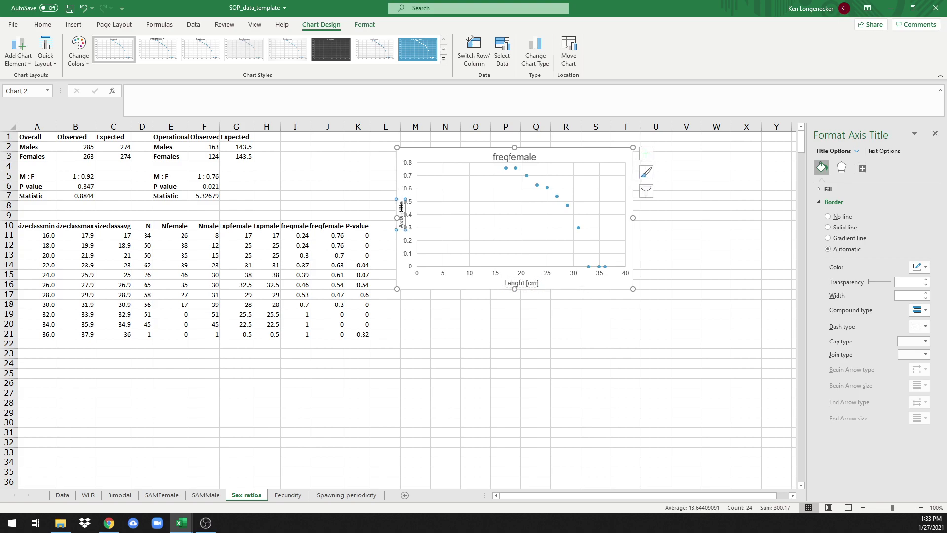
drag(401, 200, 402, 228)
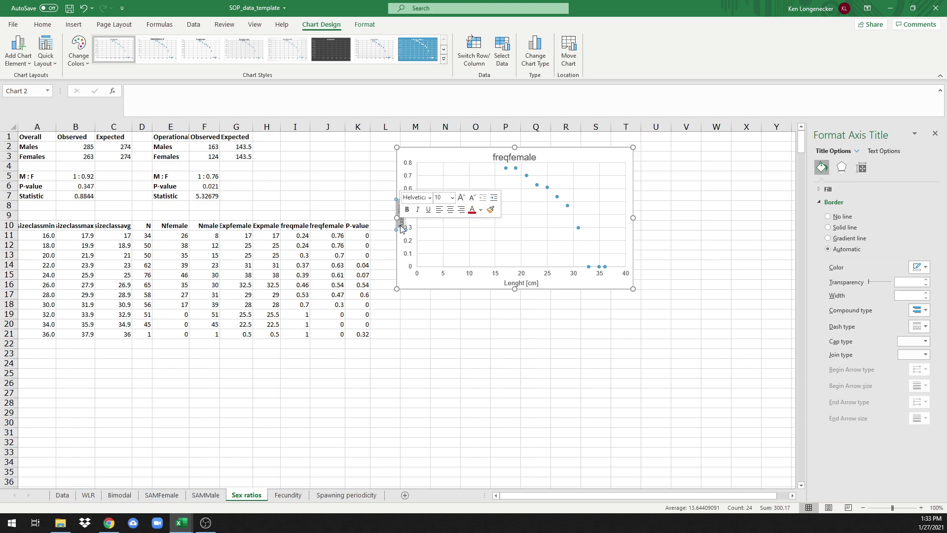
text(Propo)
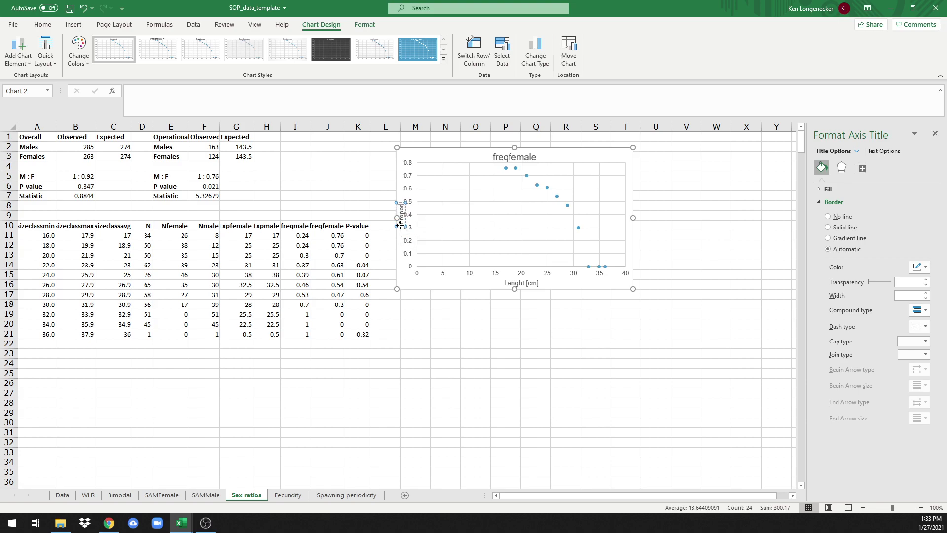
text(rtion)
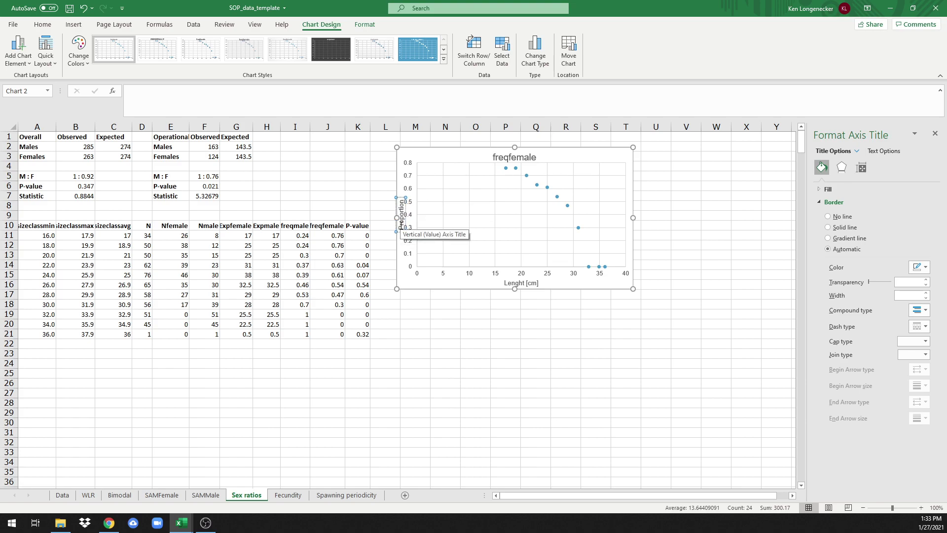
text( females)
click(454, 247)
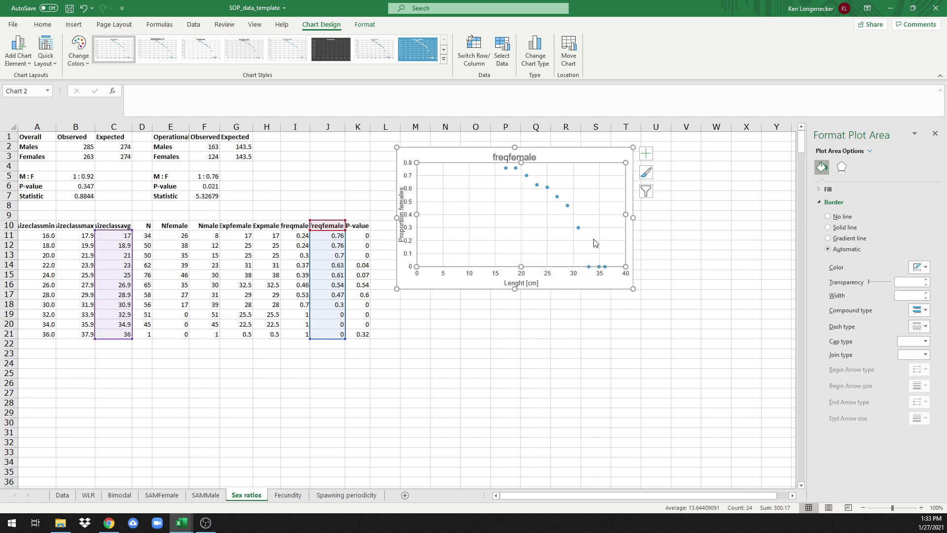
Add a second-order polynomial trendline through the female-frequency points.
click(646, 154)
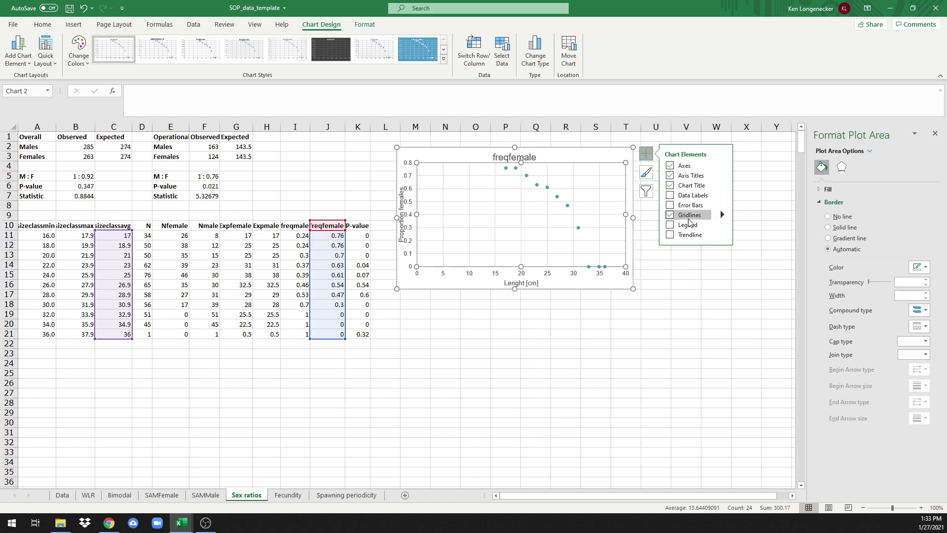
click(724, 238)
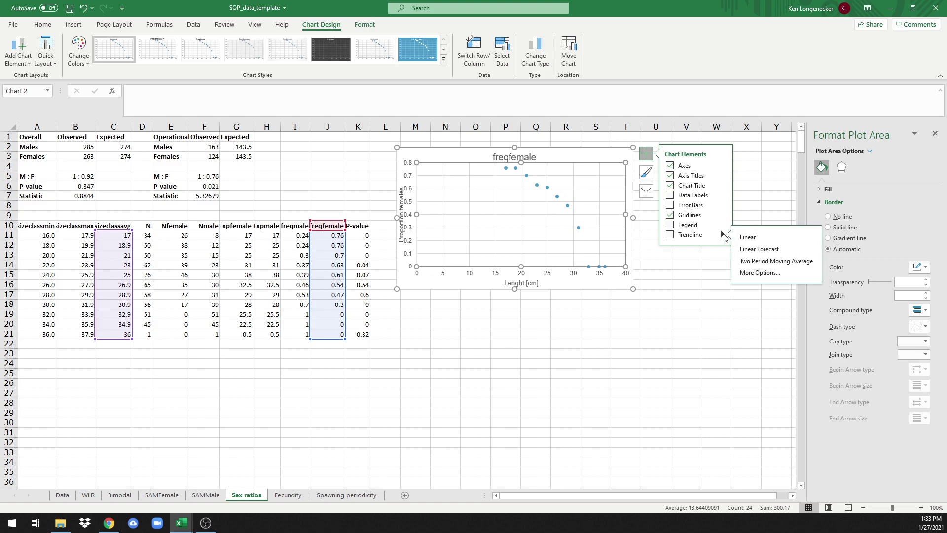
click(745, 274)
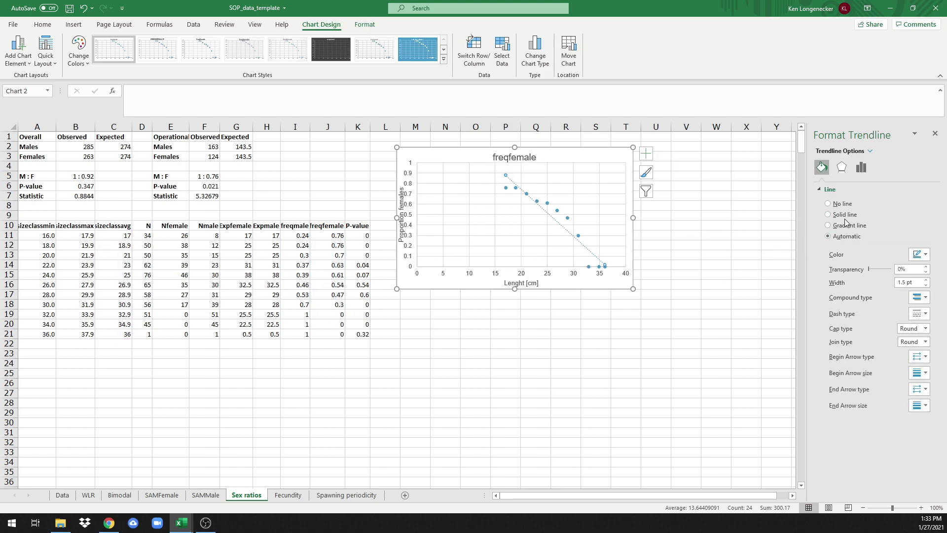
click(862, 168)
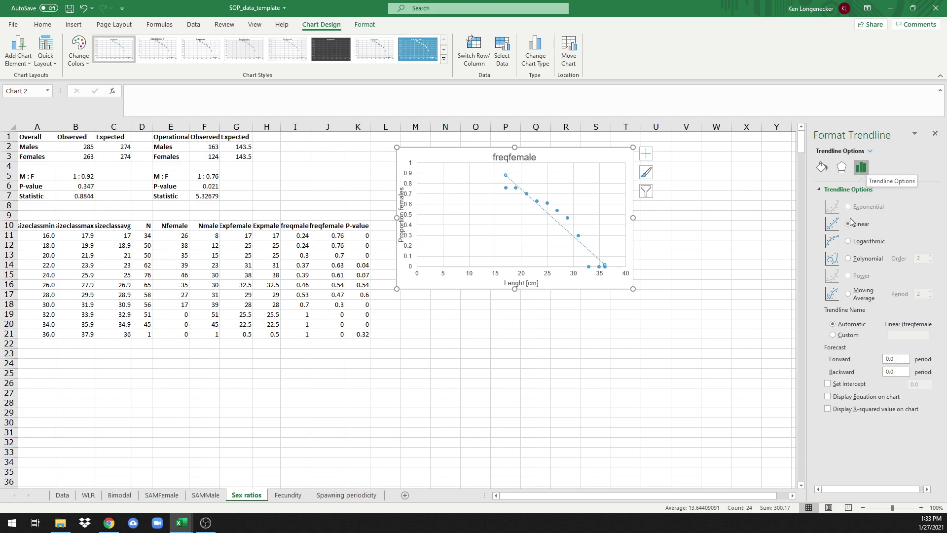
click(848, 258)
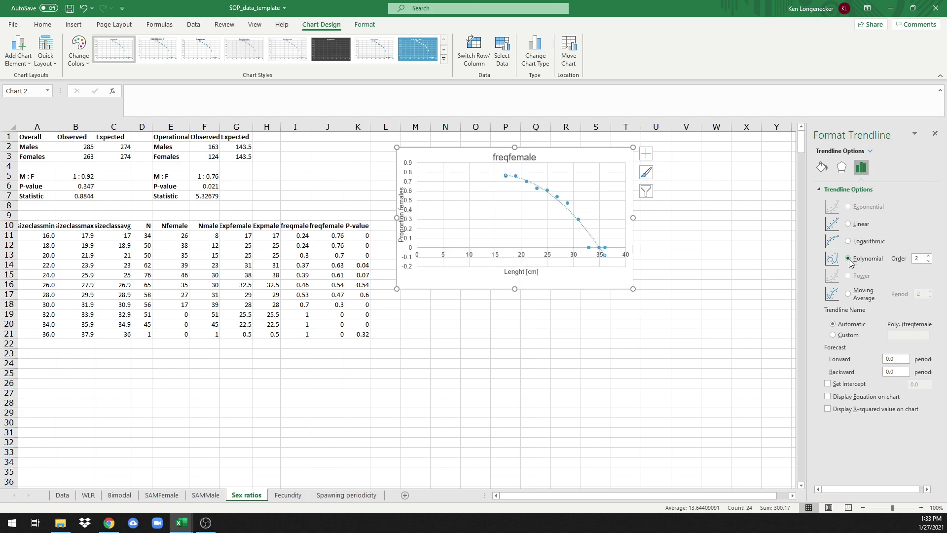
click(753, 262)
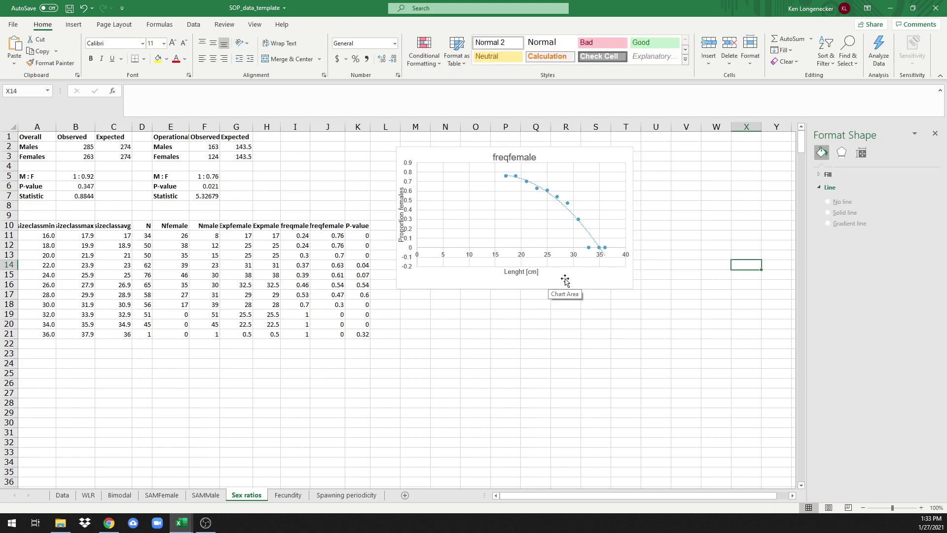
Set the horizontal axis minimum bound to 15 so it spans 15 to 40.
click(533, 248)
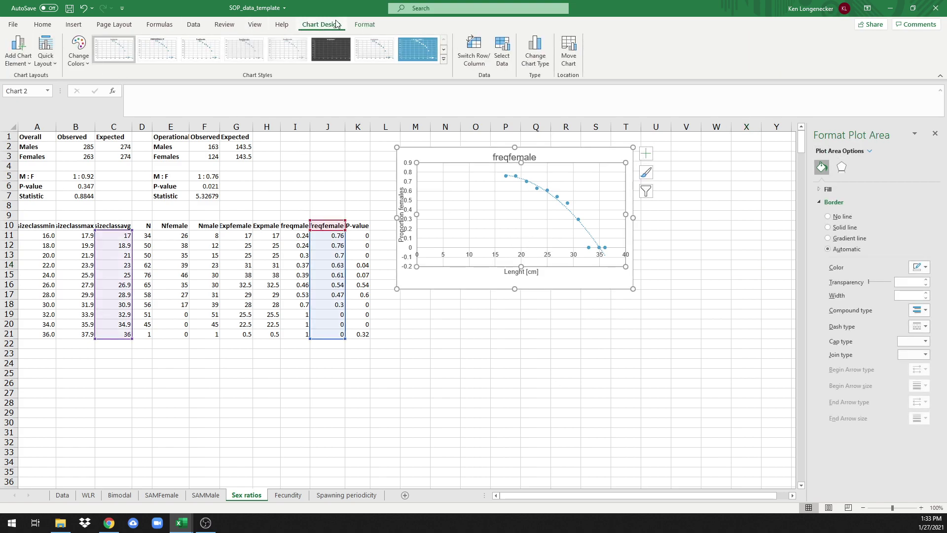
click(365, 25)
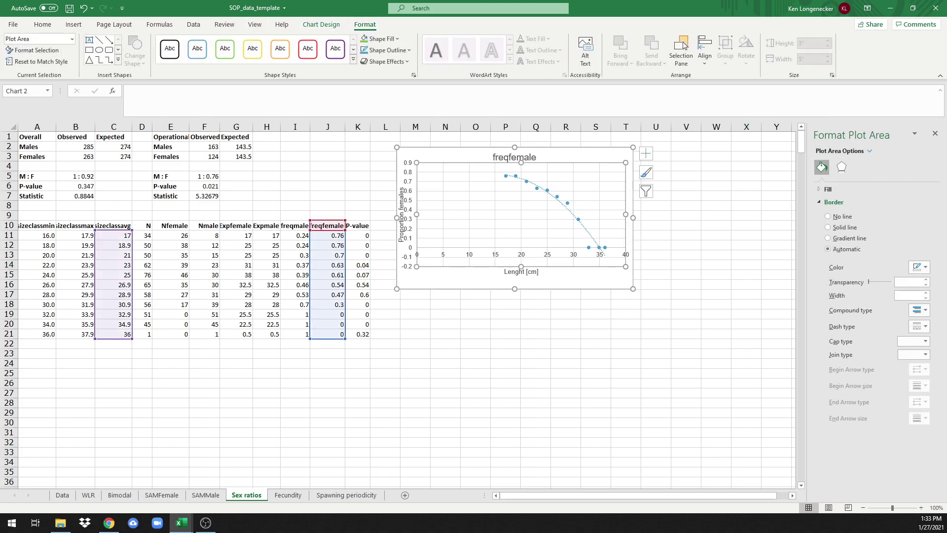
click(73, 41)
click(69, 67)
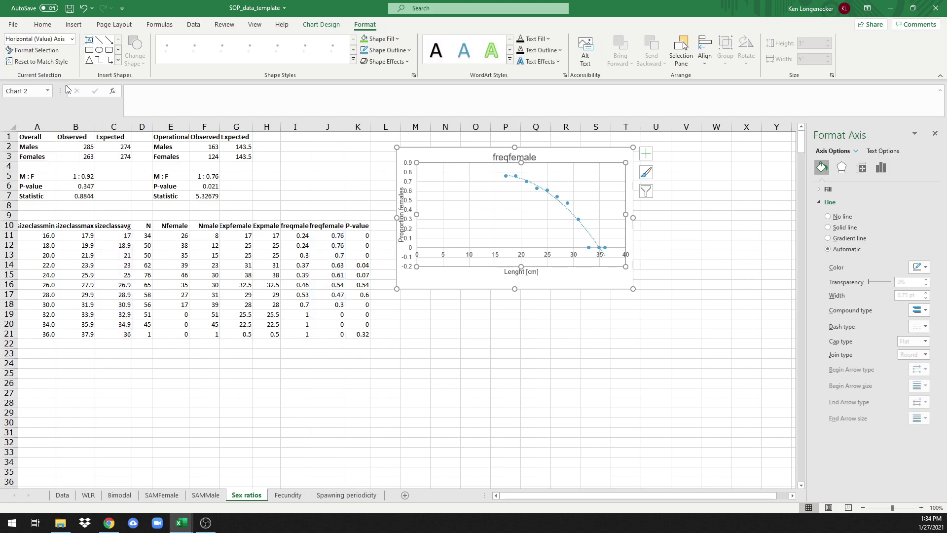
click(882, 169)
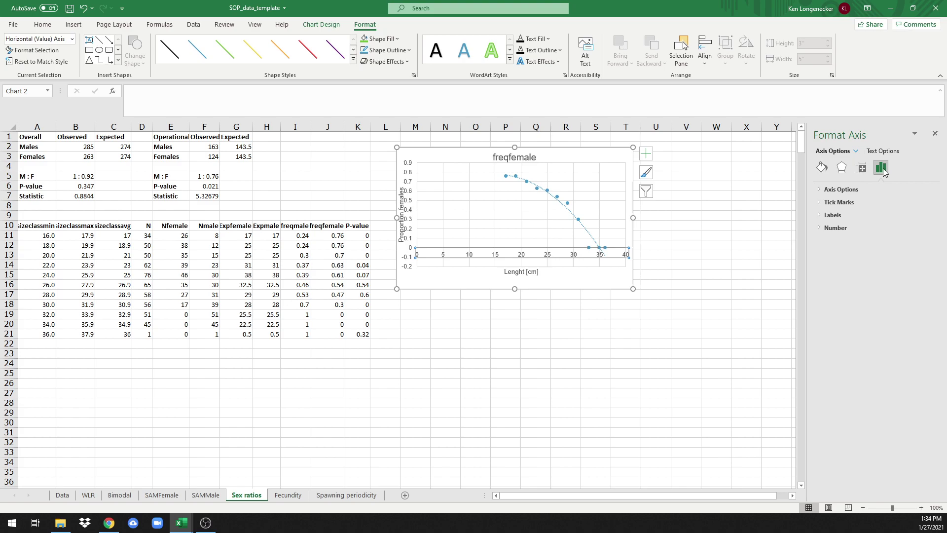
click(821, 190)
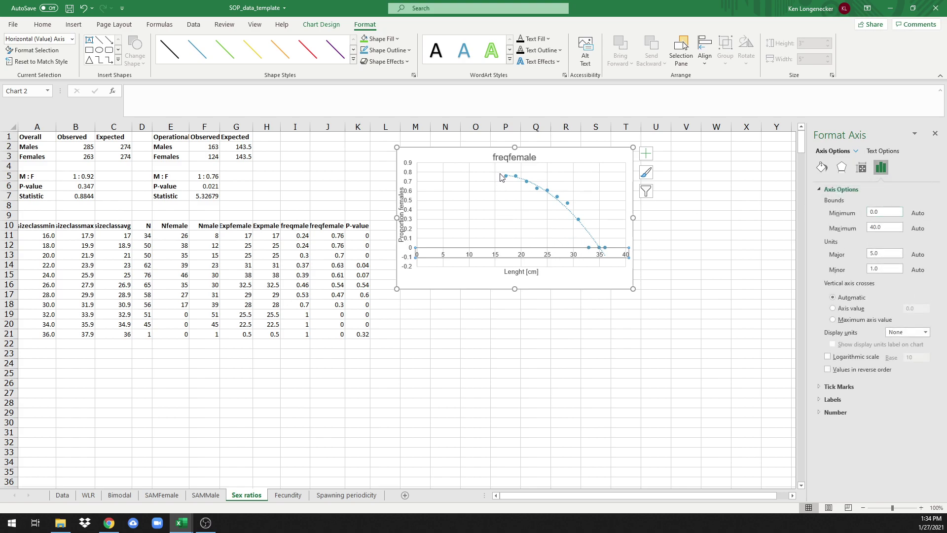
drag(884, 212, 856, 213)
text(15)
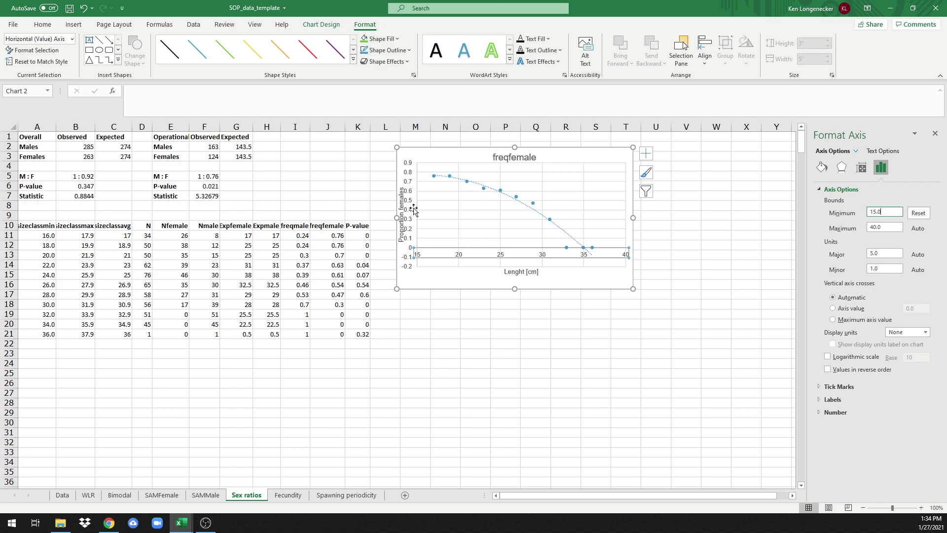
Change the vertical axis minimum bound from -0.2 to 0.
click(72, 39)
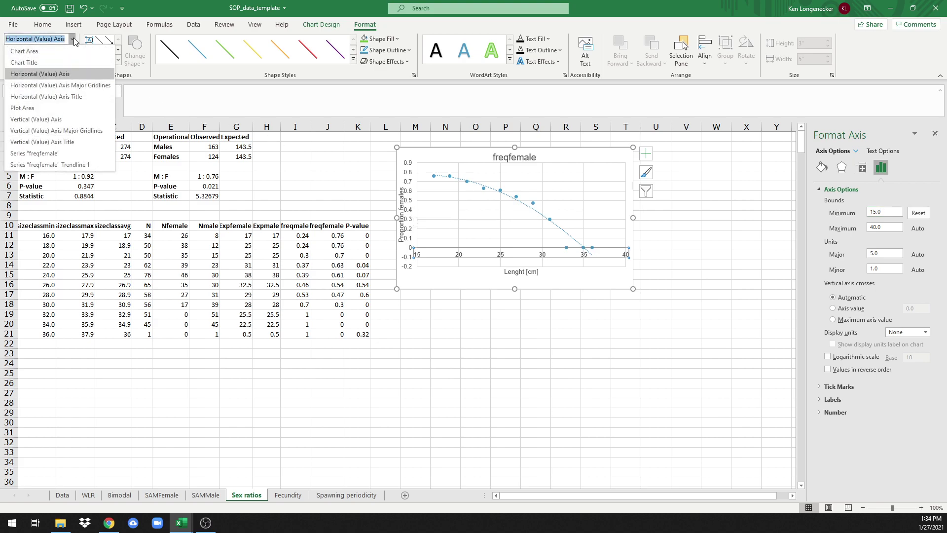
click(48, 120)
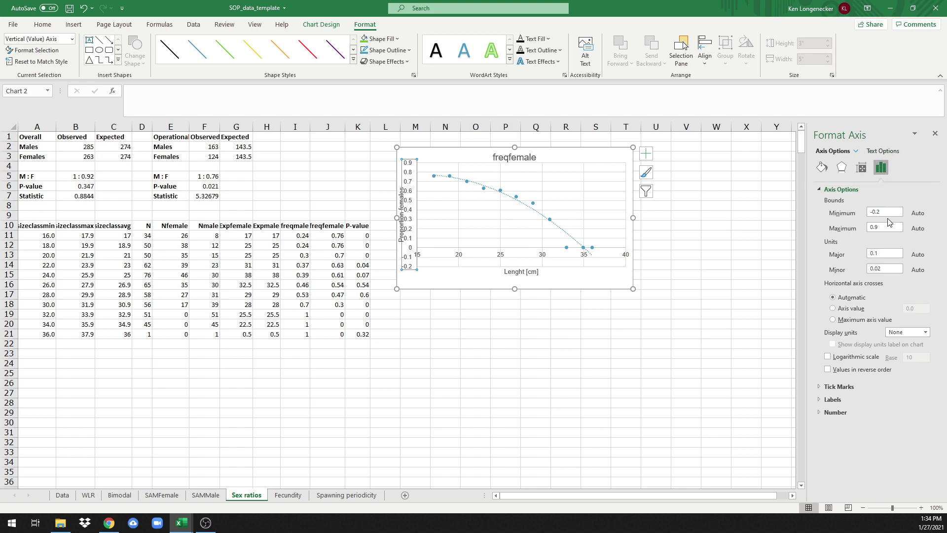
drag(889, 212, 871, 216)
text(0)
key(Return)
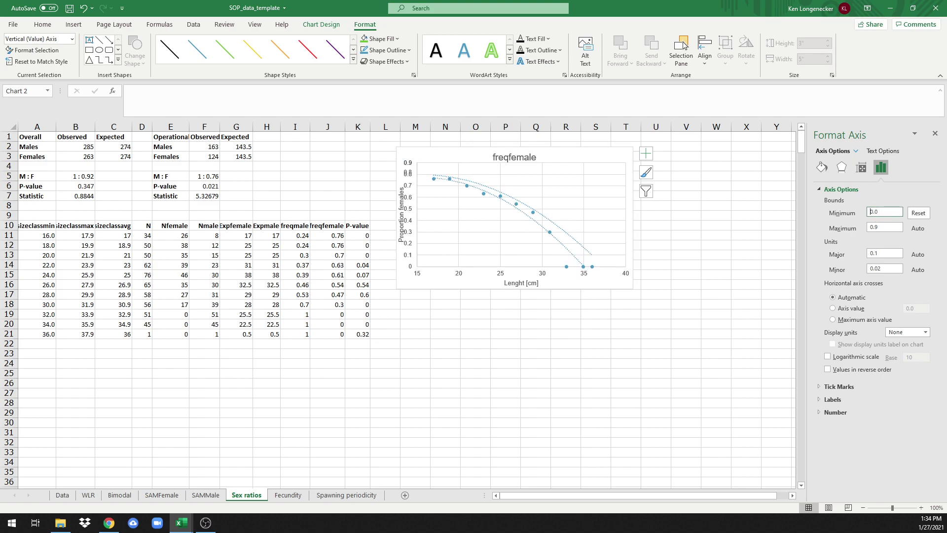
click(705, 235)
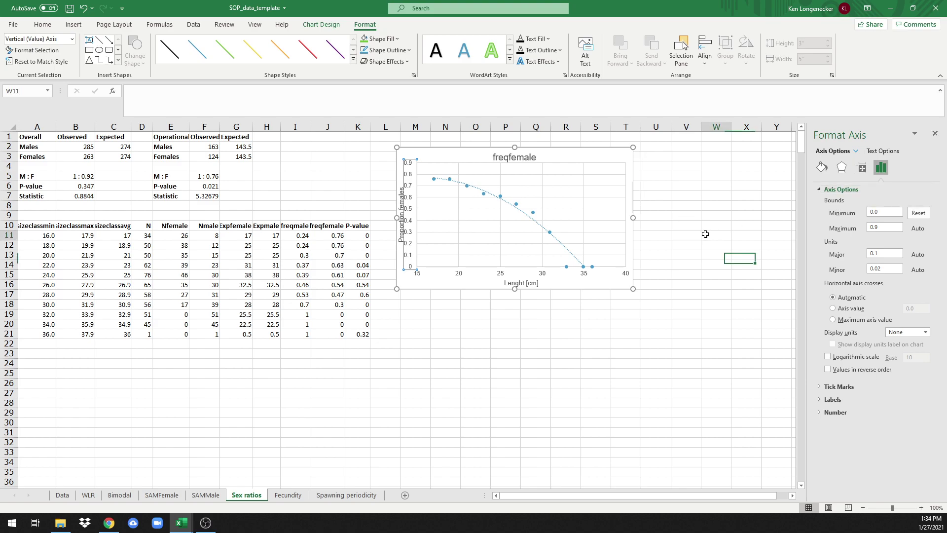
click(519, 158)
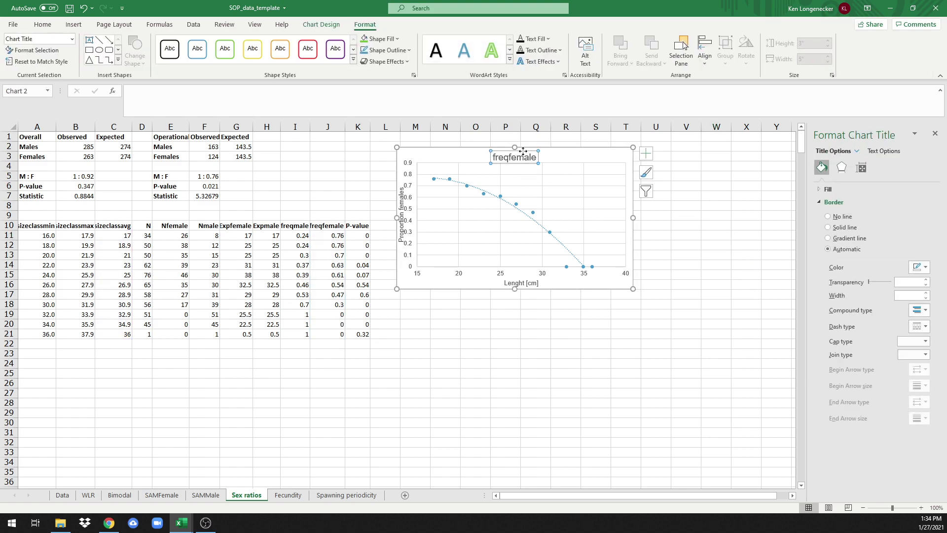
Delete the freqfemale chart title.
key(Delete)
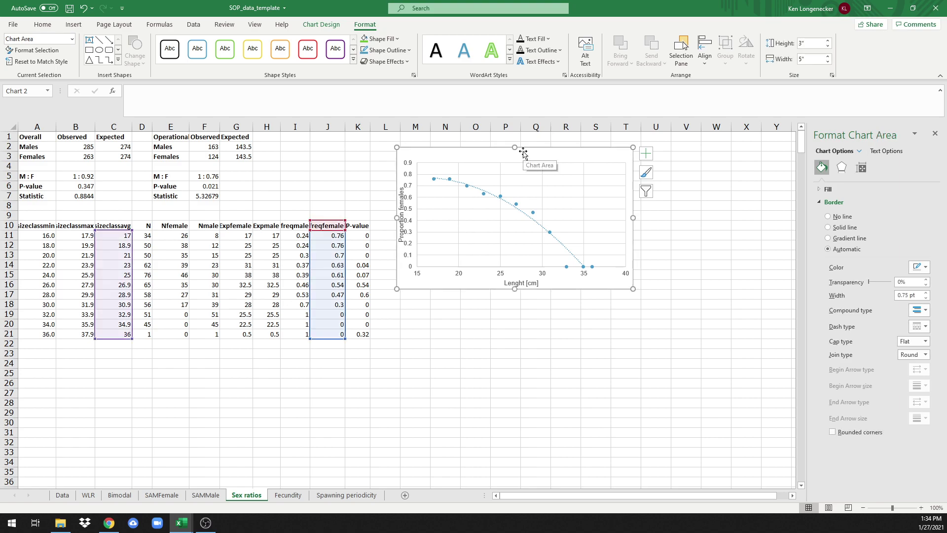